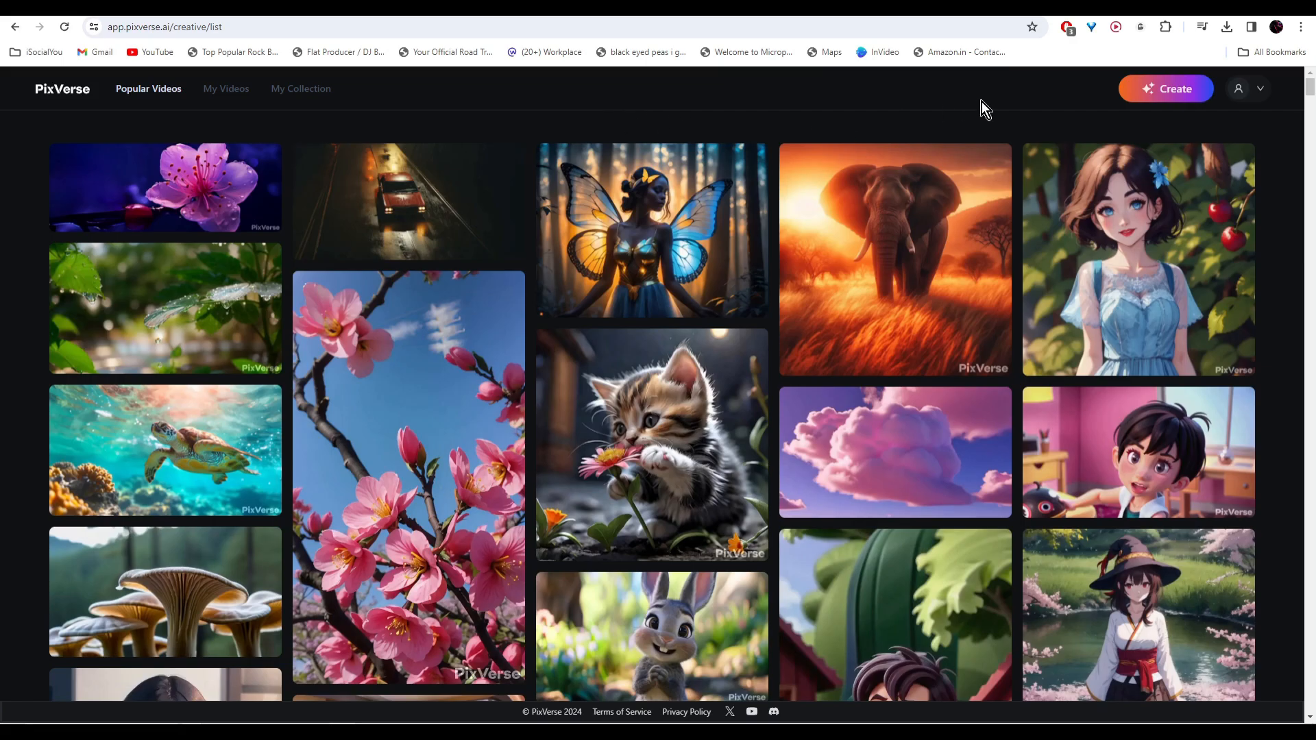
Start a new text-to-video creation and enter the prompt "A man emerges from the shadows."
left_click(1169, 96)
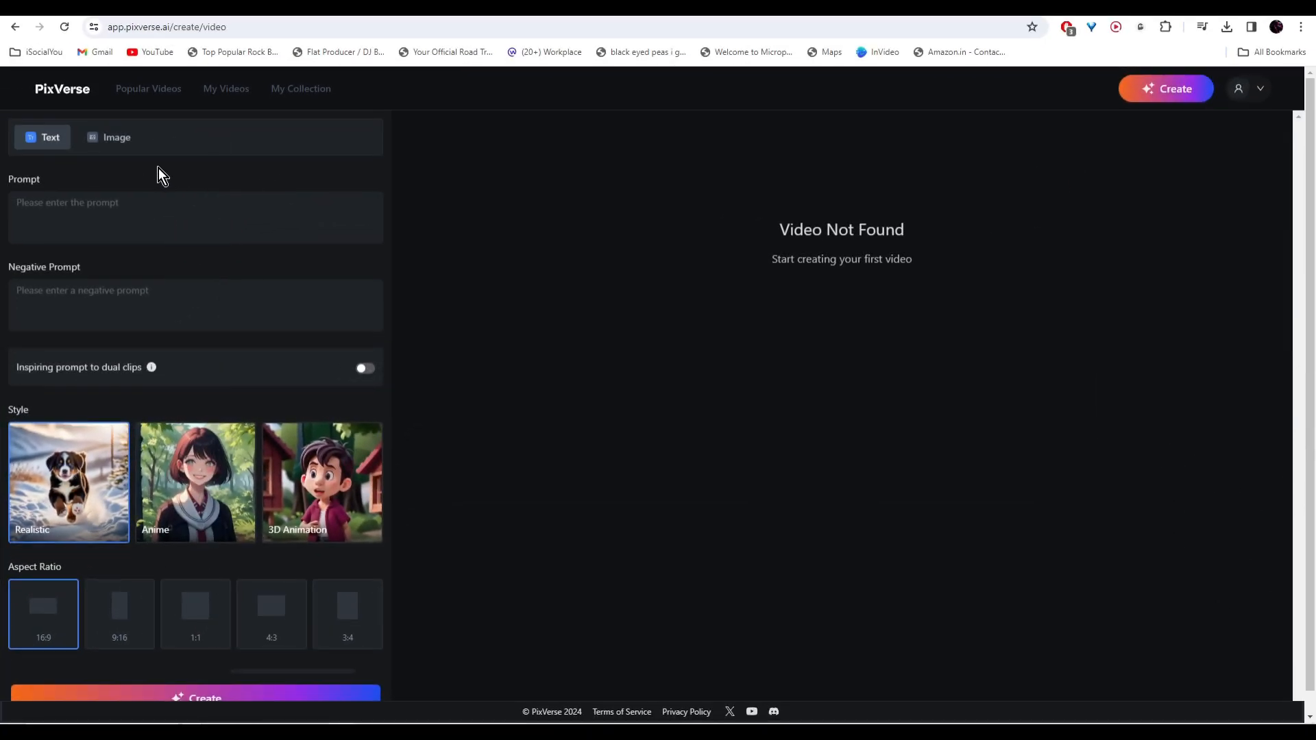
left_click(122, 149)
left_click(43, 139)
left_click(128, 204)
type("A man emerges from the shadows.")
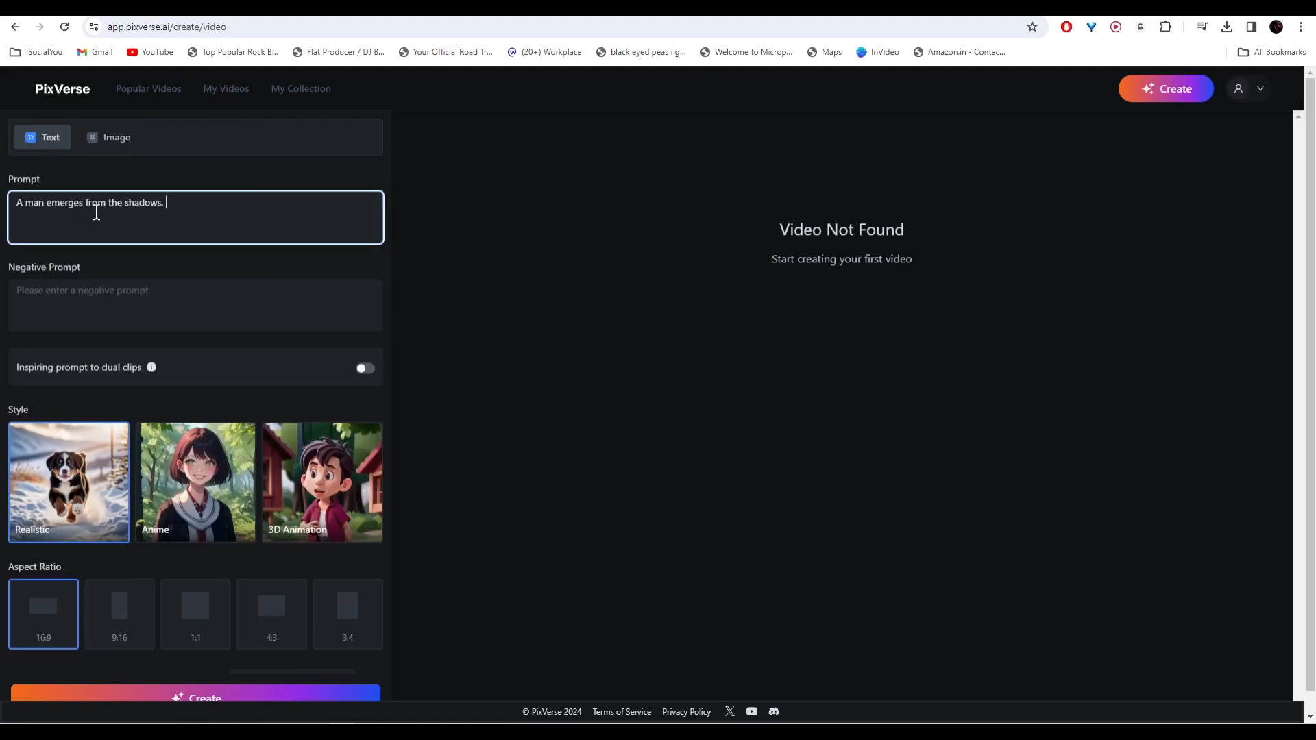
Choose the Realistic style for the shadow man prompt and generate the video
scroll(184, 213, "down", 1)
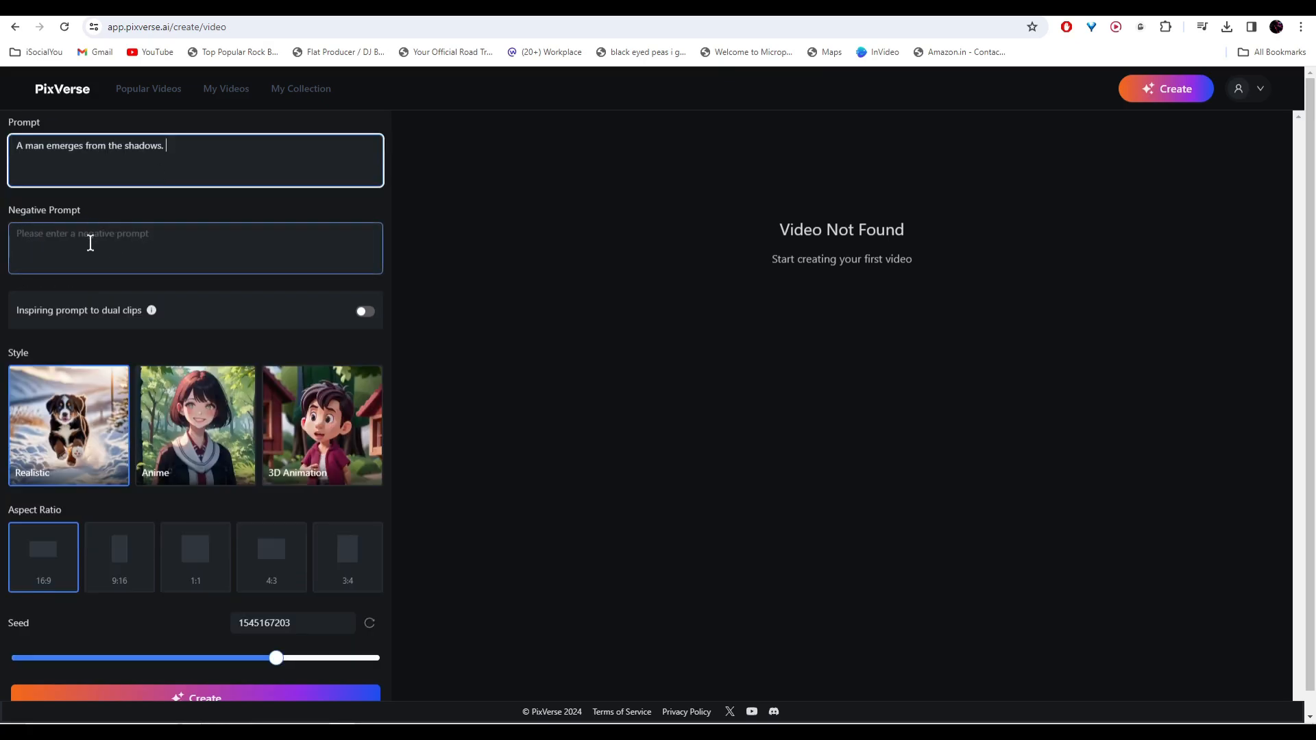
scroll(123, 240, "down", 1)
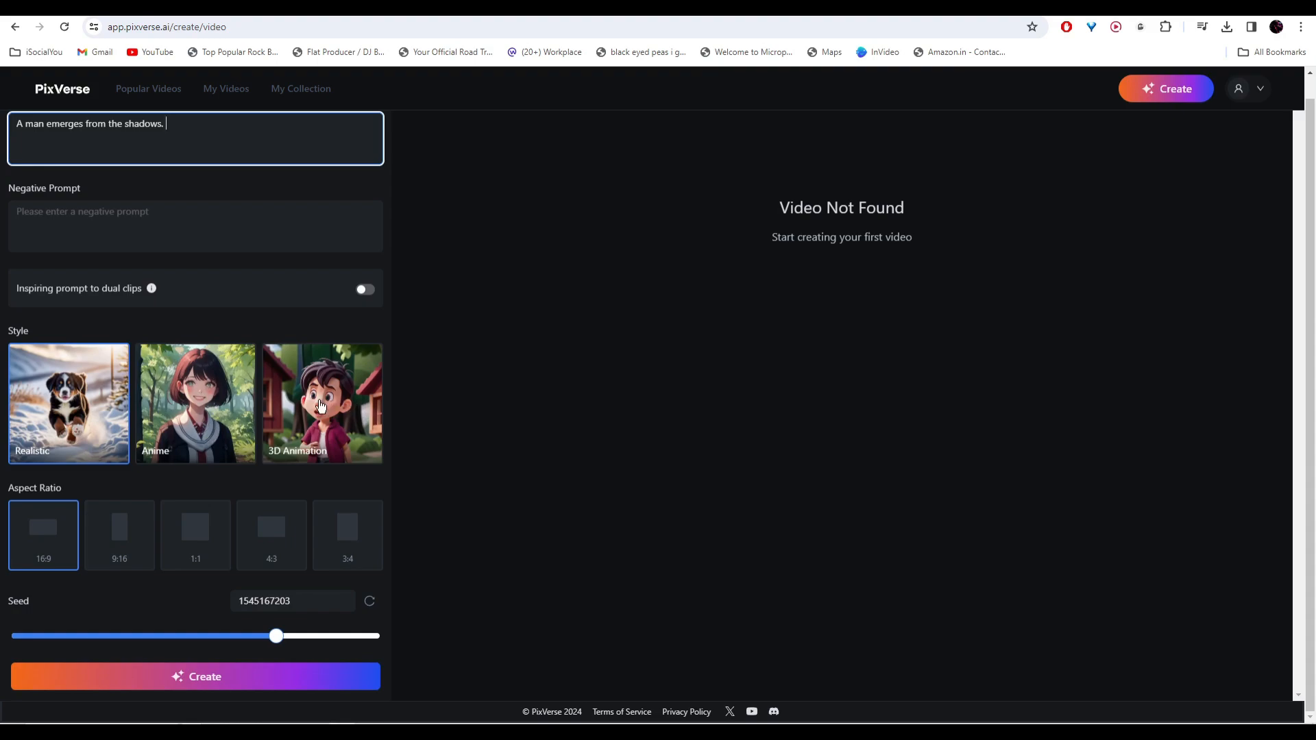
left_click(76, 392)
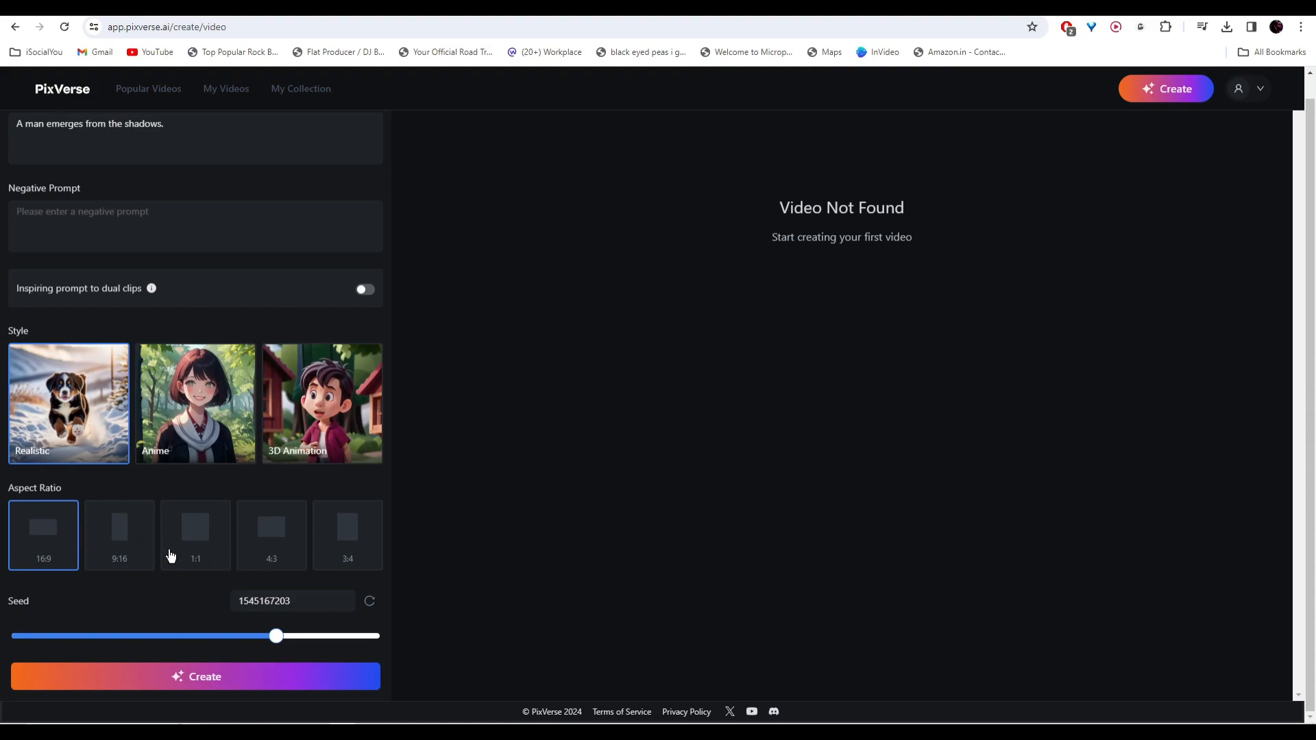
left_click(216, 678)
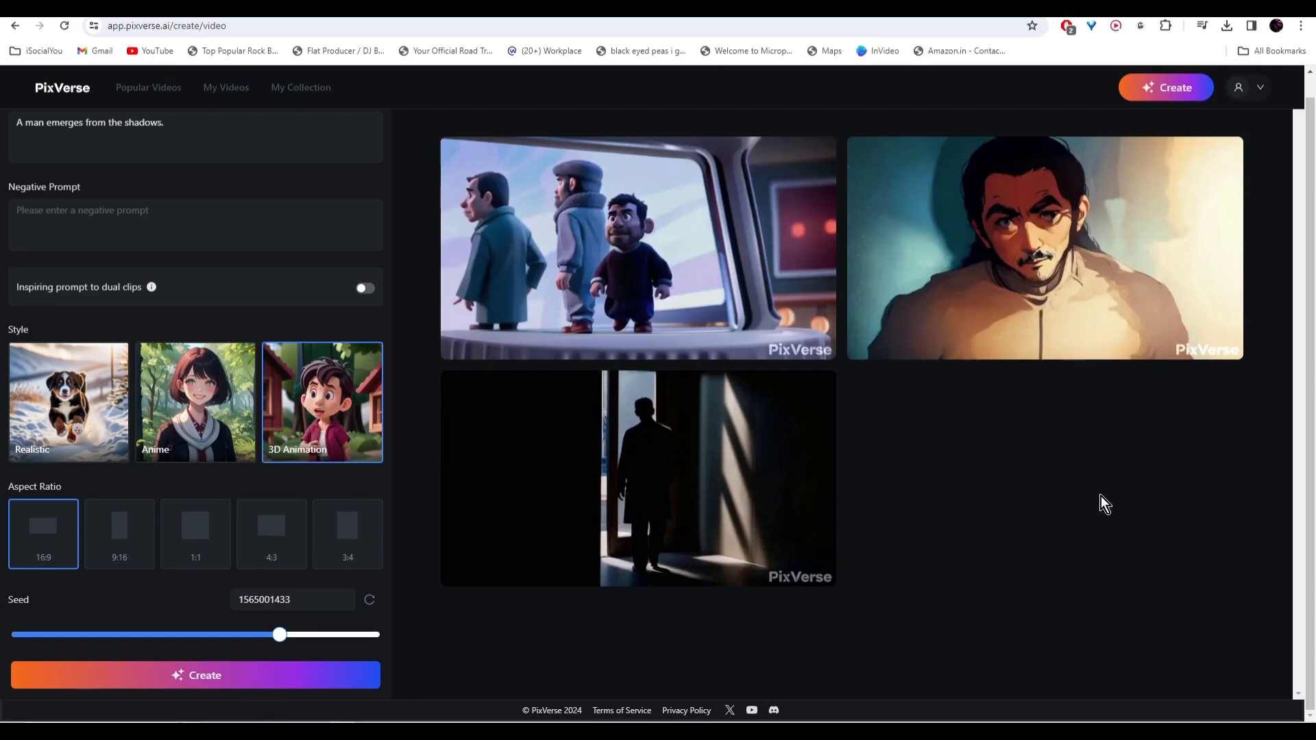
Play the Realistic, Anime and 3D Animation videos generated from the shadow man prompt
left_click(669, 470)
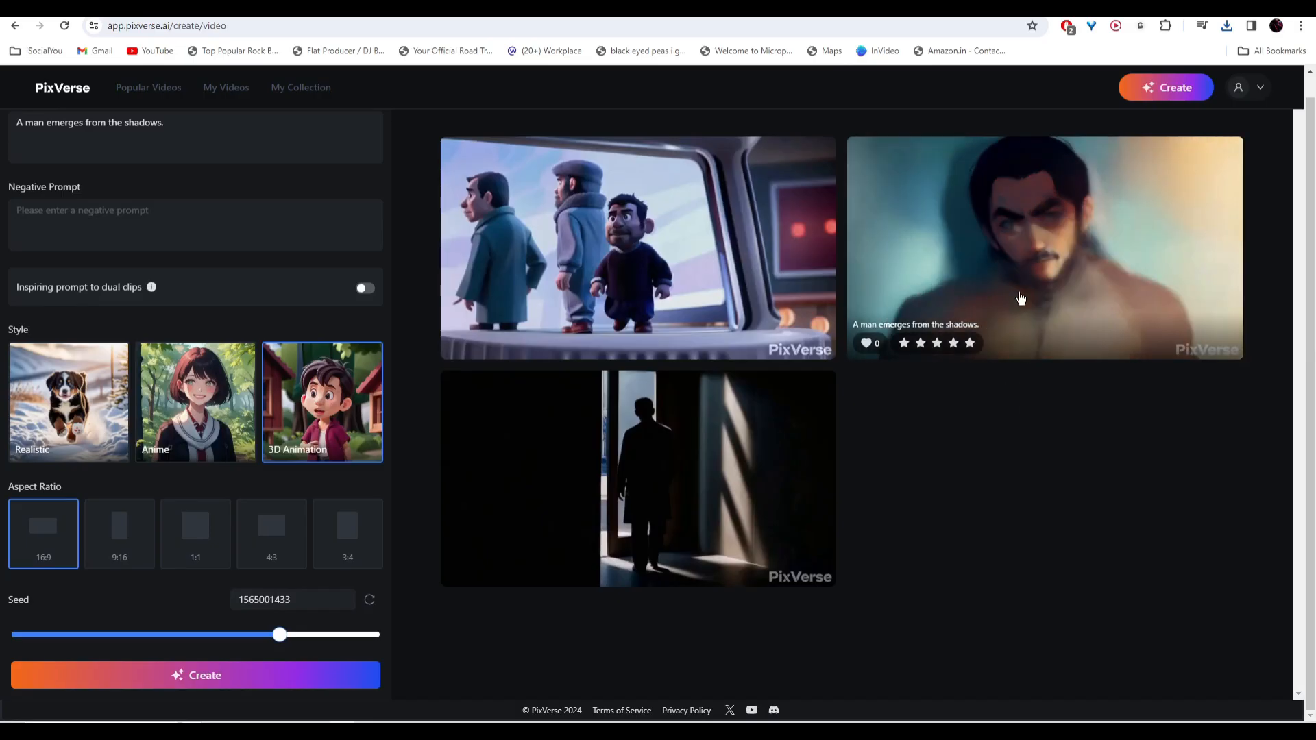
left_click(1021, 298)
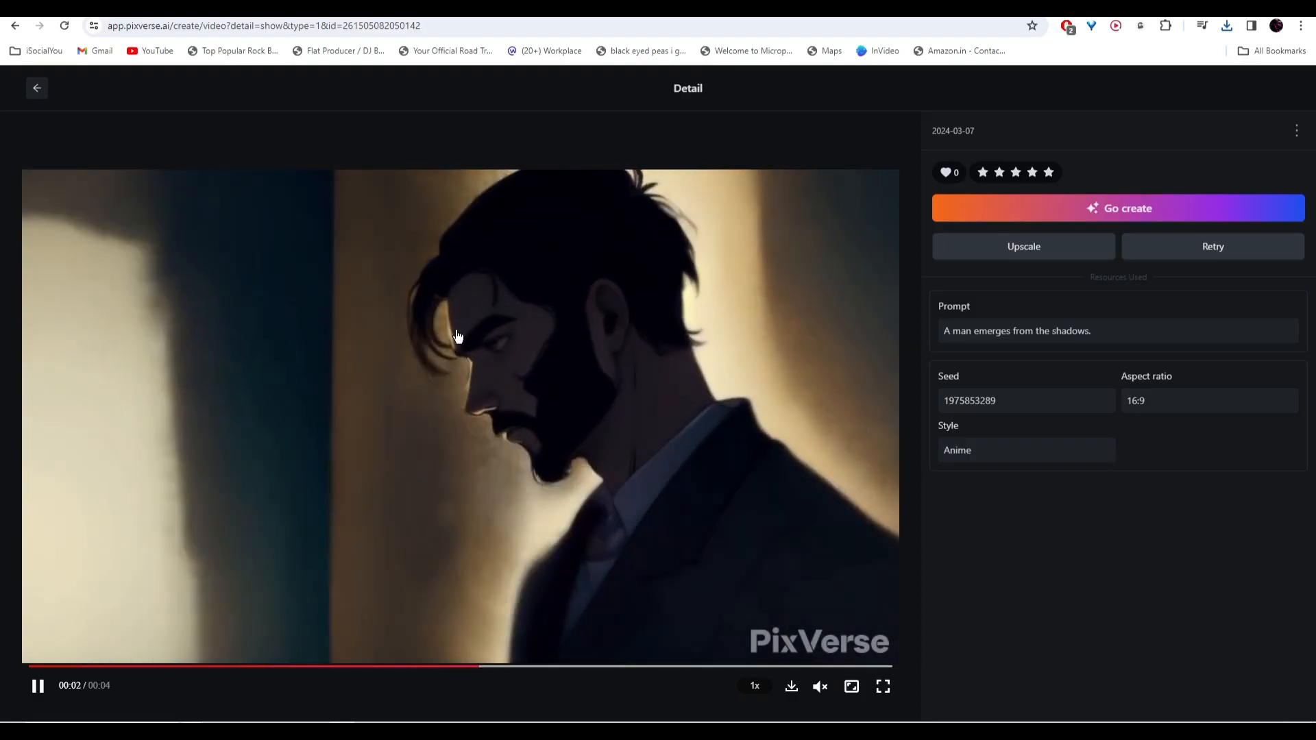
left_click(37, 88)
left_click(661, 242)
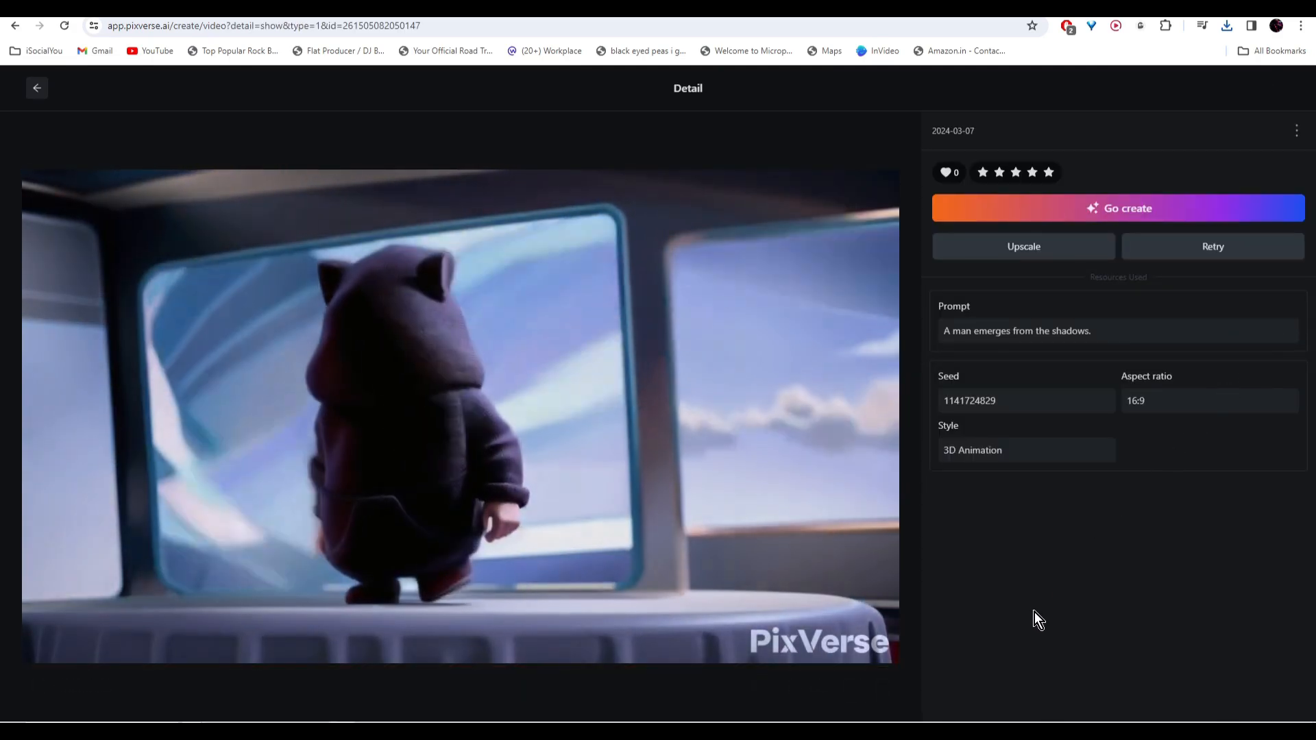
key("Escape")
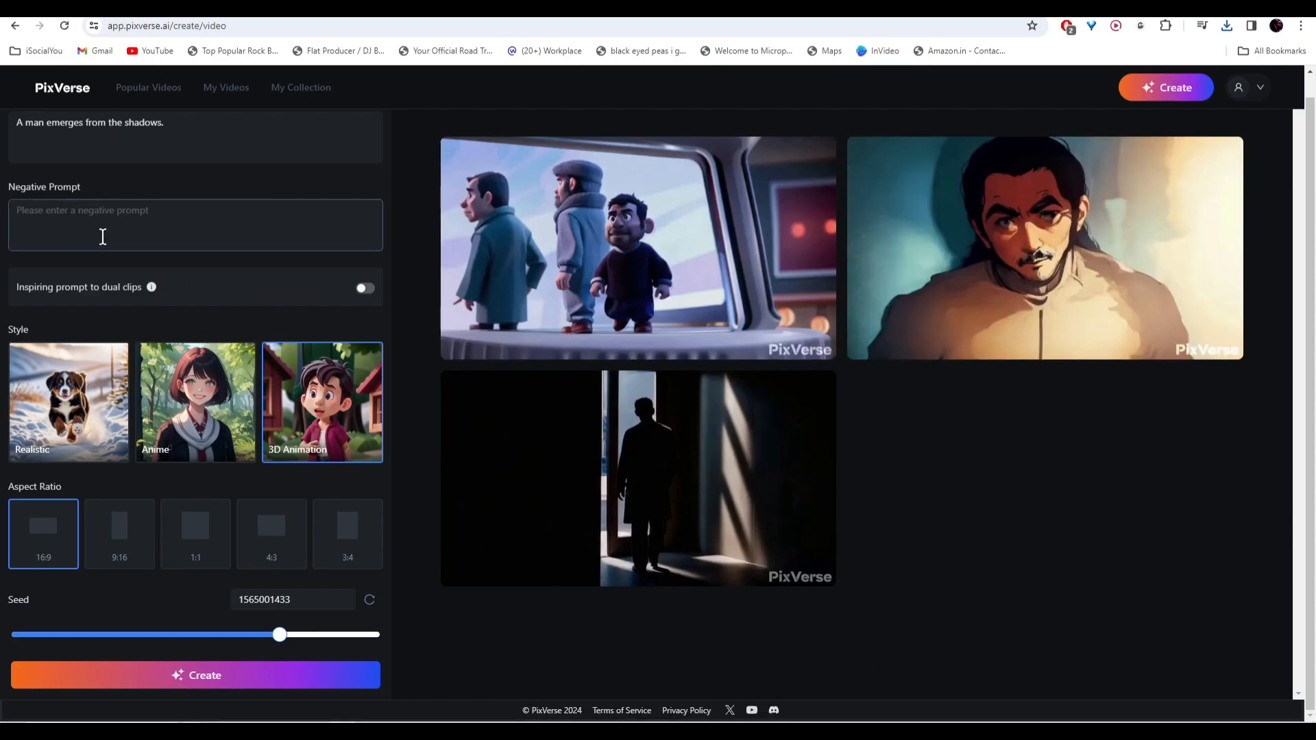
Play the realistic, anime and 3D videos generated from the prompt "A girl wearing astronaut suit."
left_click(159, 216)
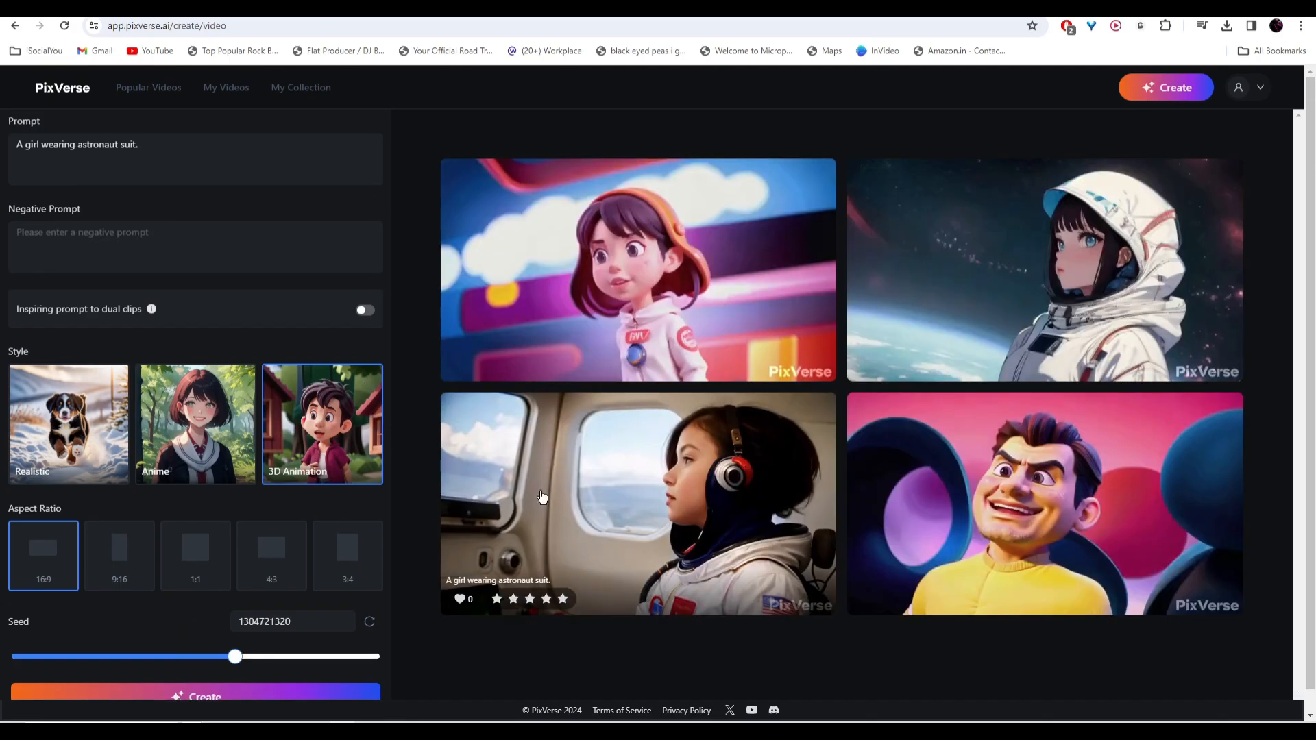
left_click(702, 478)
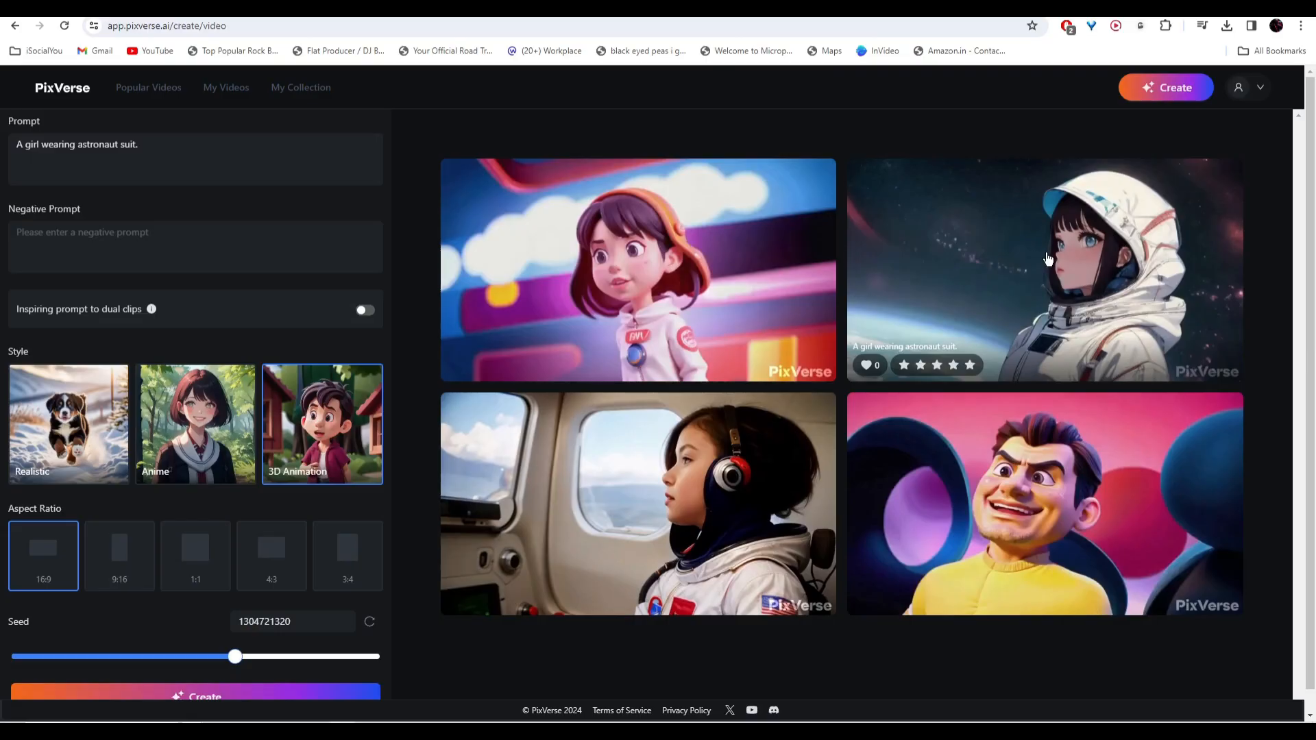
left_click(1107, 312)
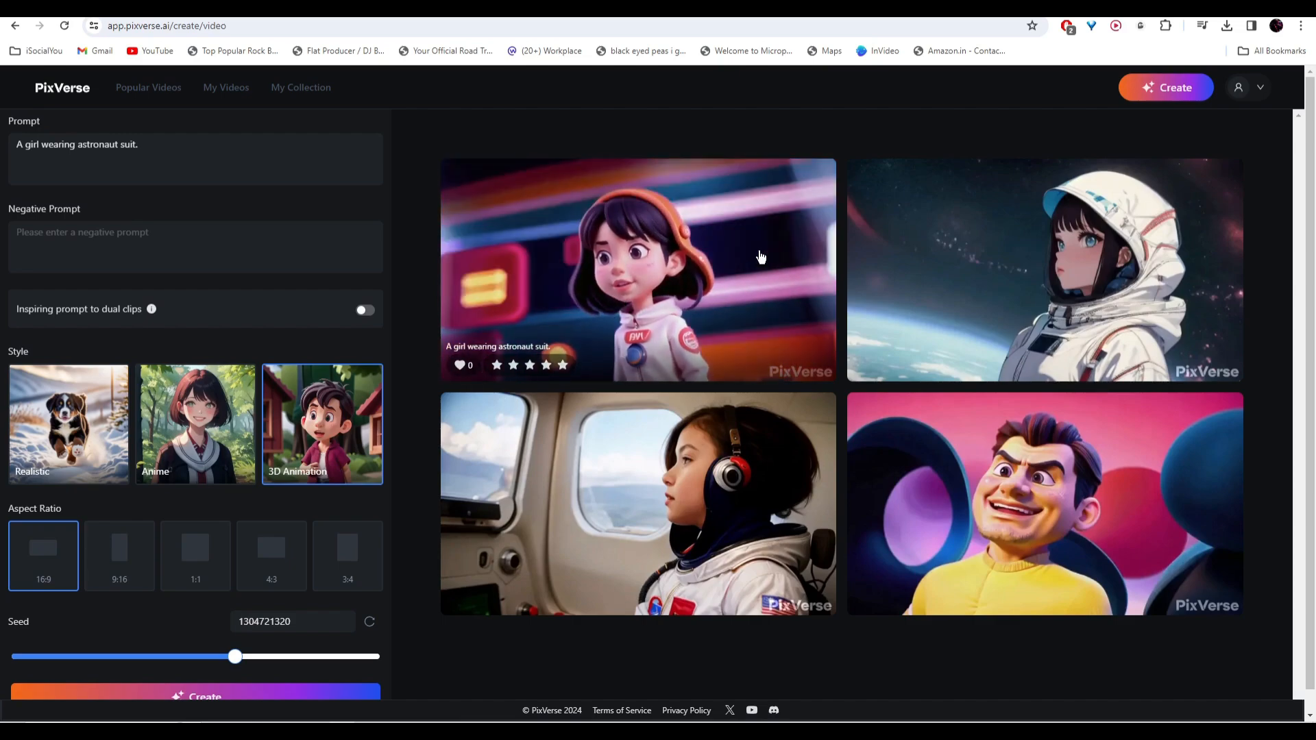
left_click(717, 244)
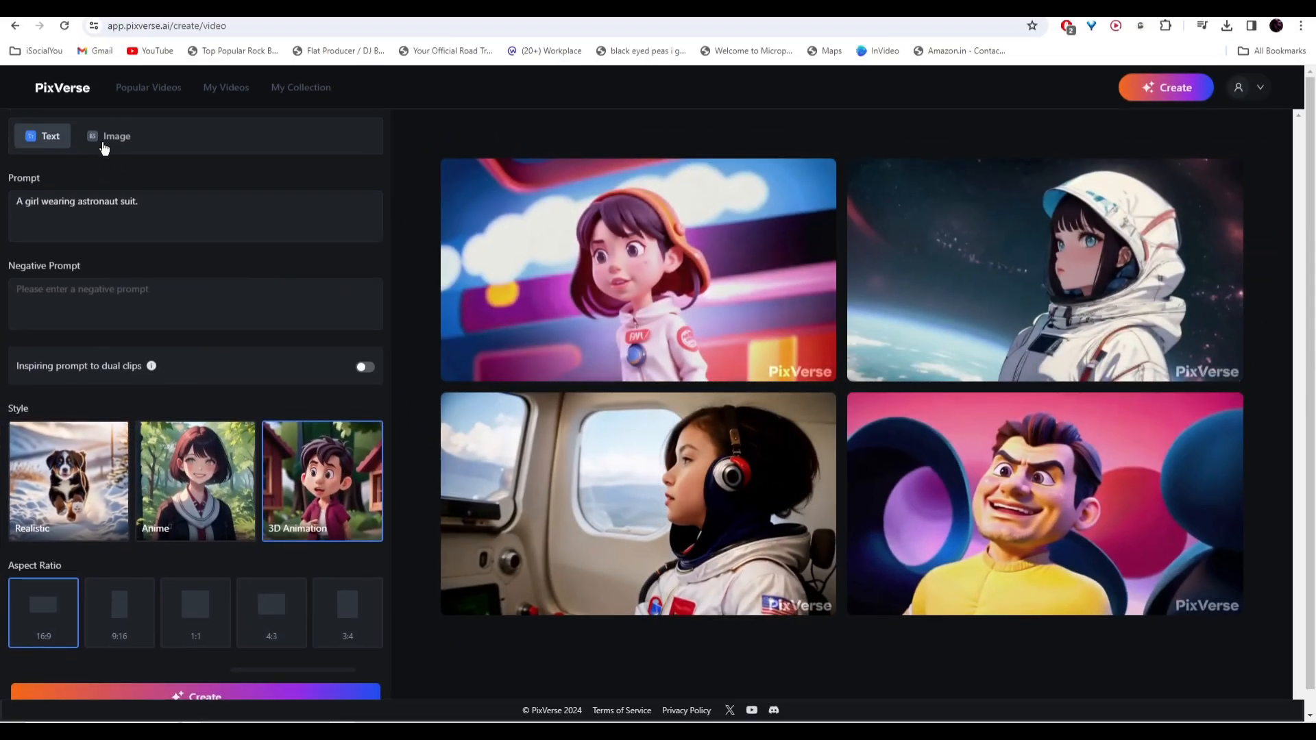
Switch to image-to-video and upload Default_special_forces_operative_turned_vigilante_cinematic_1 from the Downloads folder
left_click(116, 137)
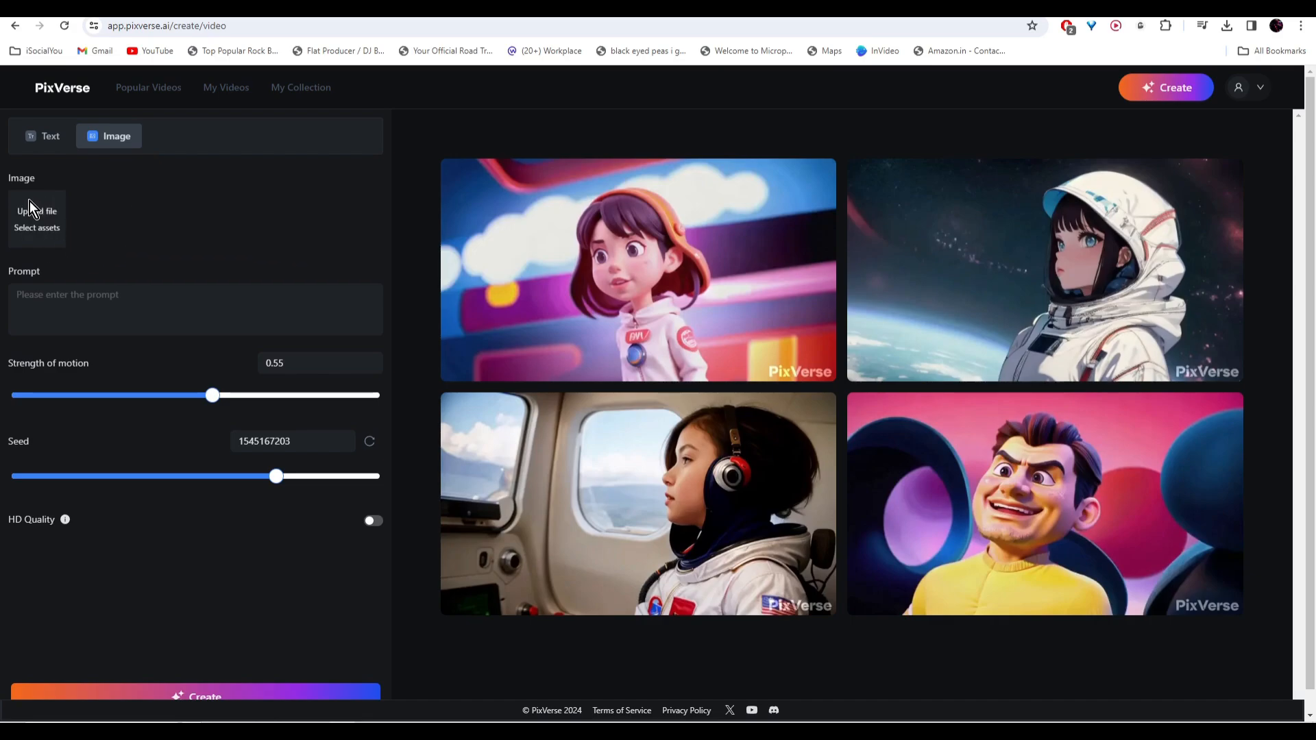
left_click(36, 212)
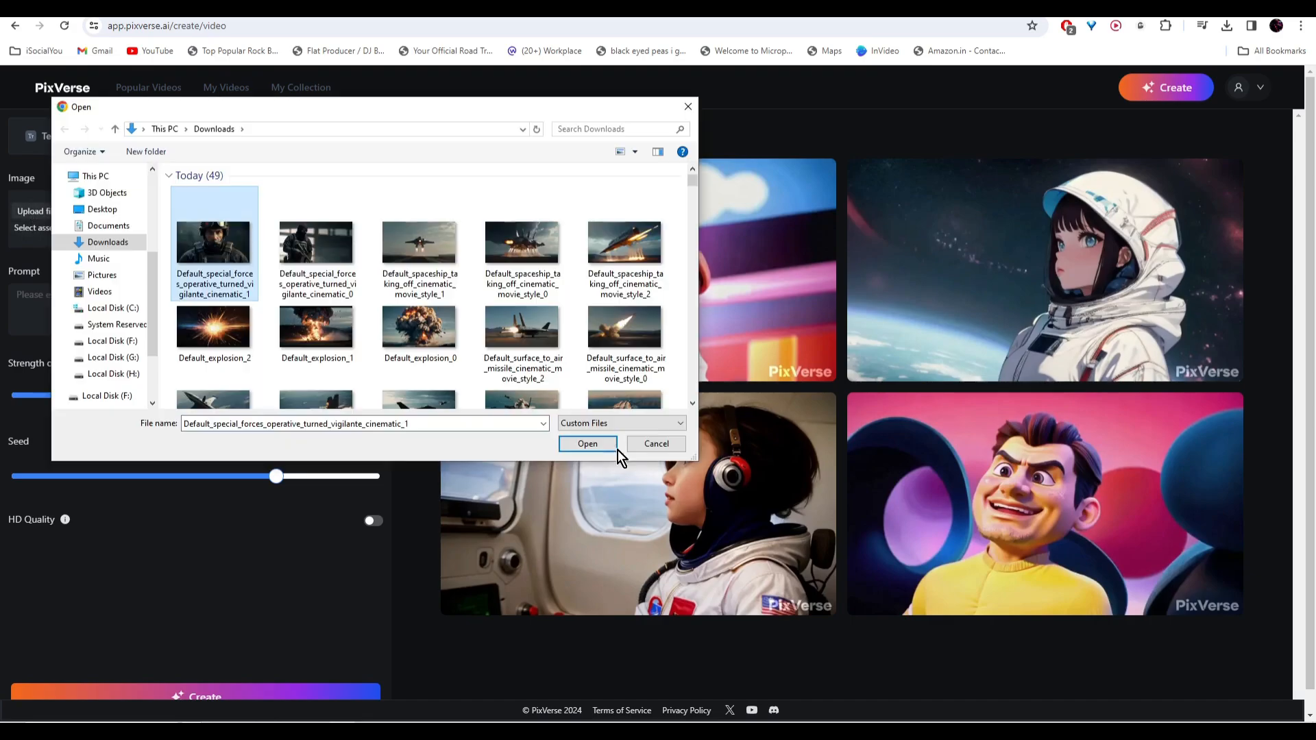
left_click(568, 442)
Set the strength of motion to 0.50, generate the soldier image video in HD quality, and view the result
left_click(51, 295)
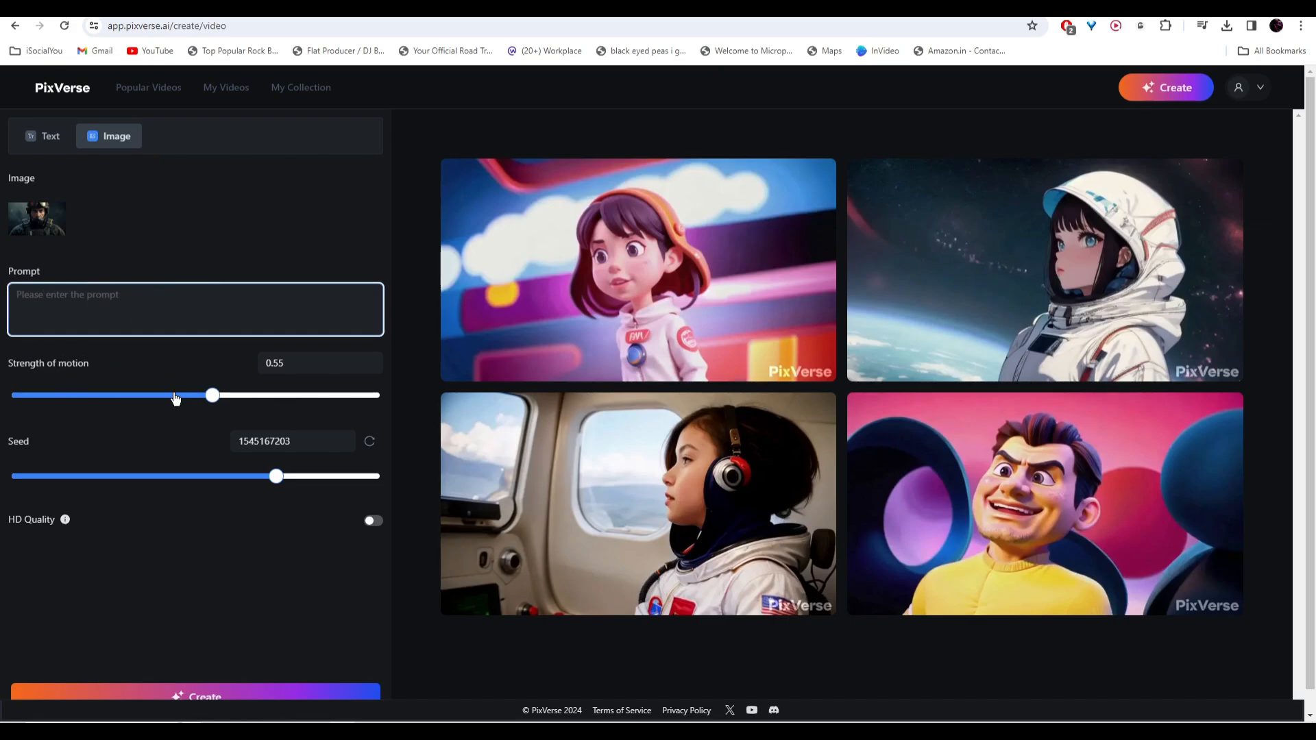
mouse_move(221, 402)
left_mouse_down()
mouse_move(307, 403)
mouse_move(96, 409)
mouse_move(203, 416)
left_mouse_up()
scroll(70, 492, "down", 1)
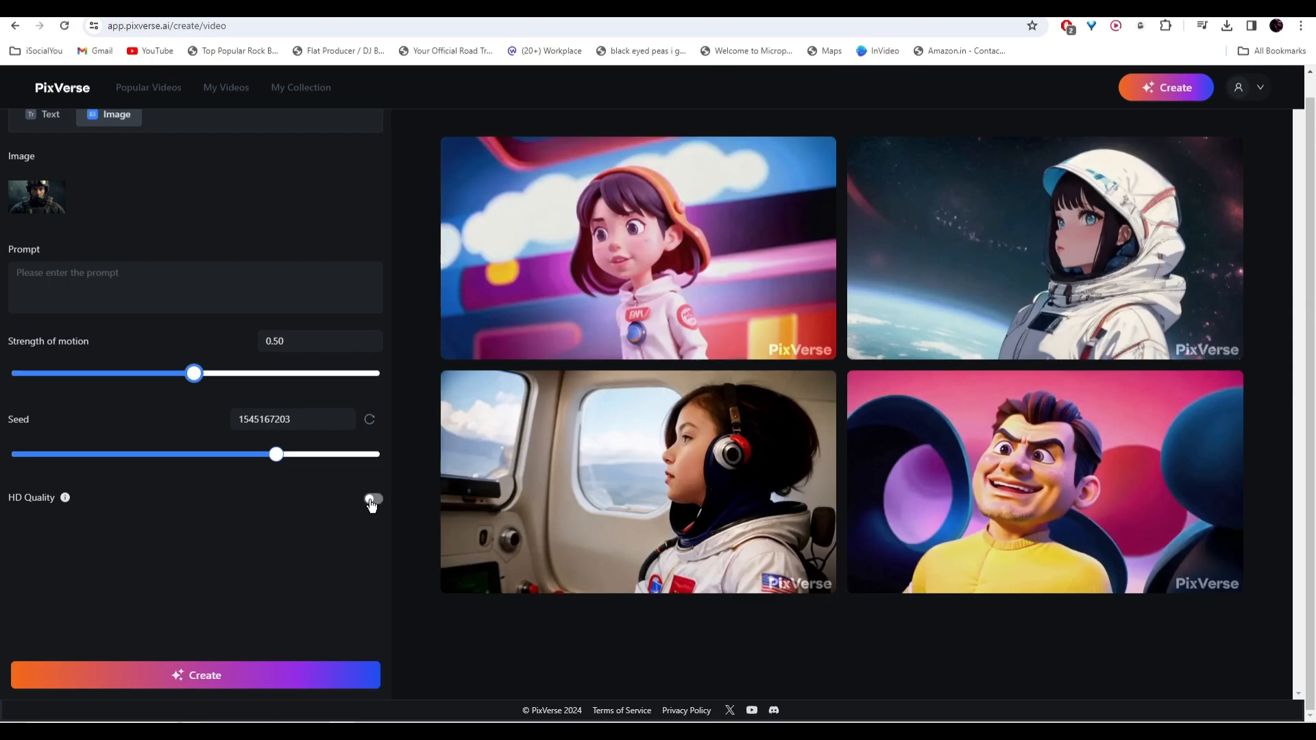
left_click(195, 675)
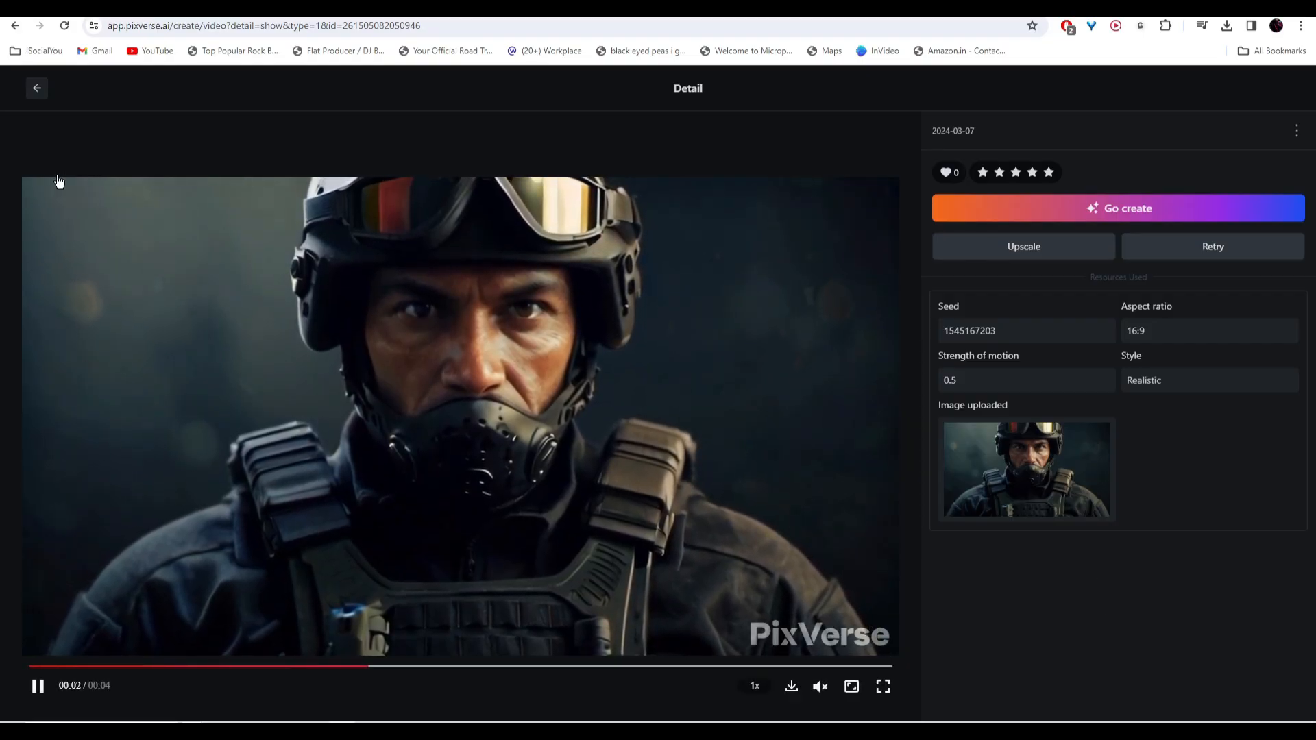
left_click(36, 87)
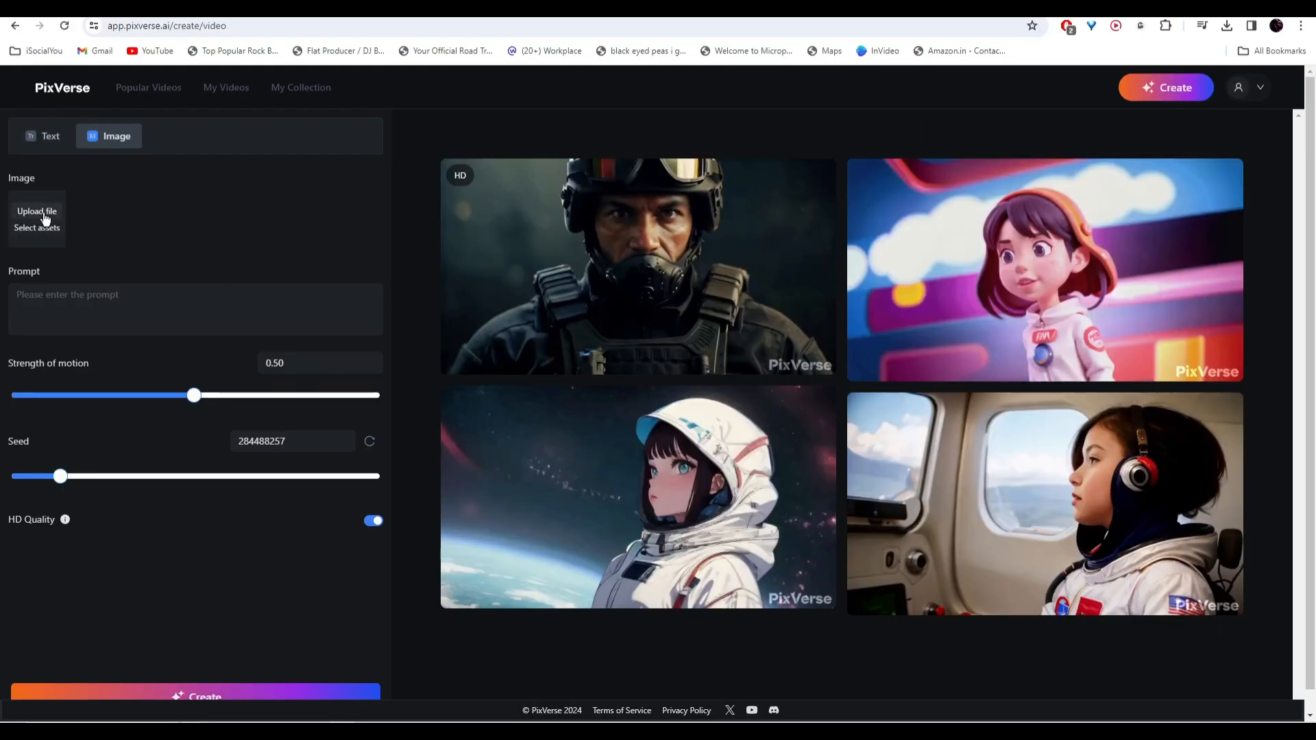
Upload Default_spaceship_taking_off_cinematic_movie_style_1, generate an HD video from it, and play the result
left_click(45, 218)
left_click(421, 236)
left_click(589, 445)
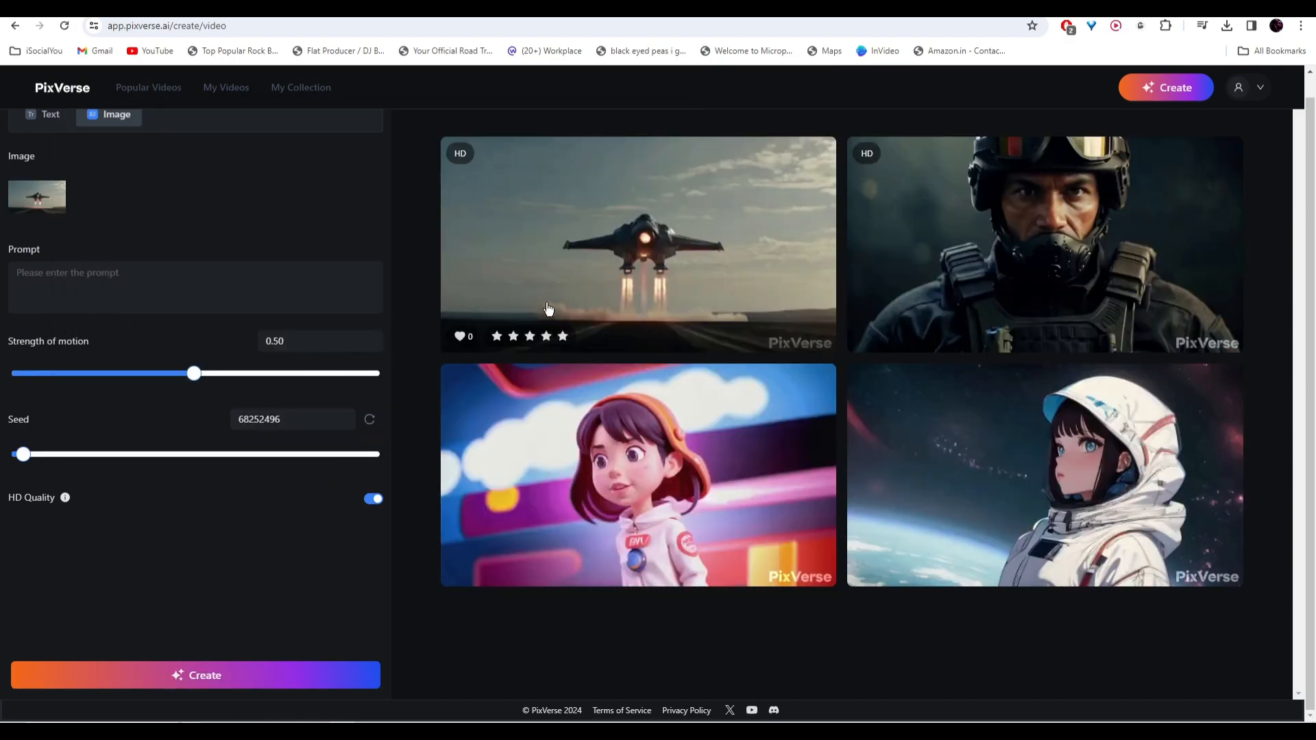
left_click(684, 281)
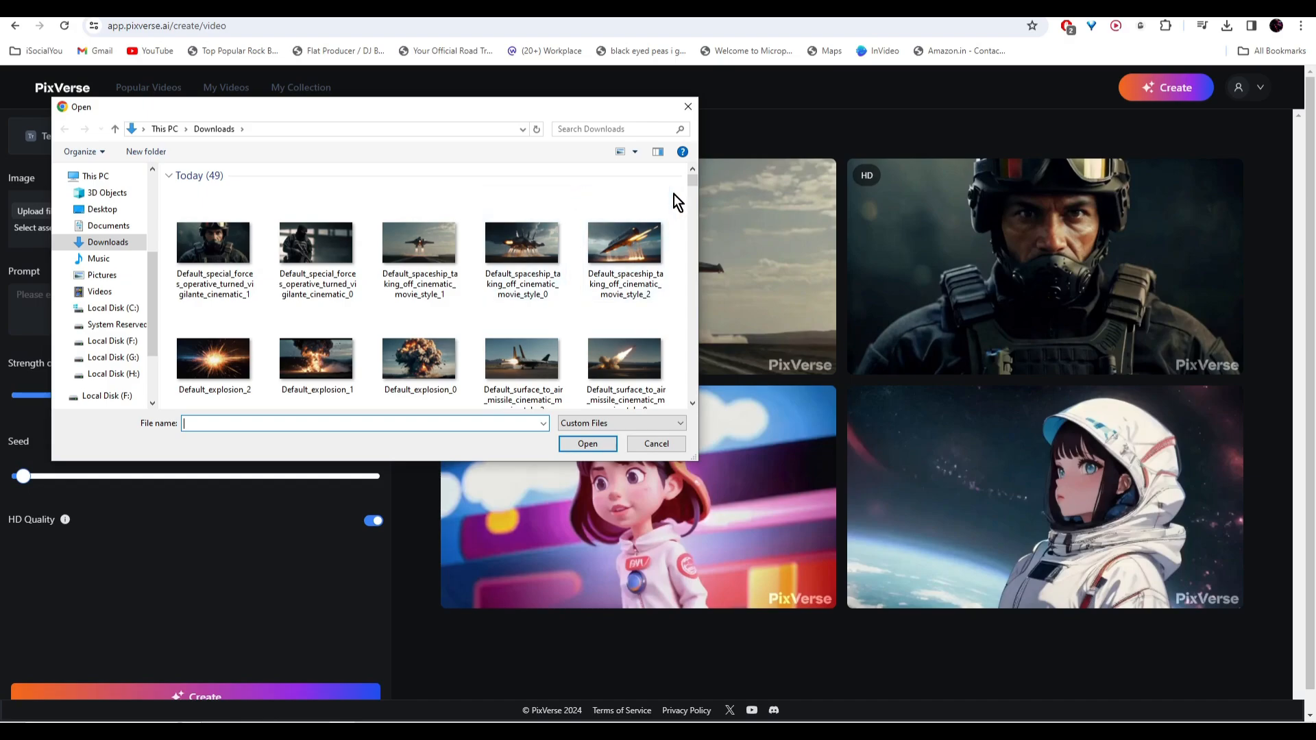
Upload another image from the Downloads folder and generate an HD video from it with 0.50 strength of motion
scroll(673, 194, "down", 3)
double_click(417, 336)
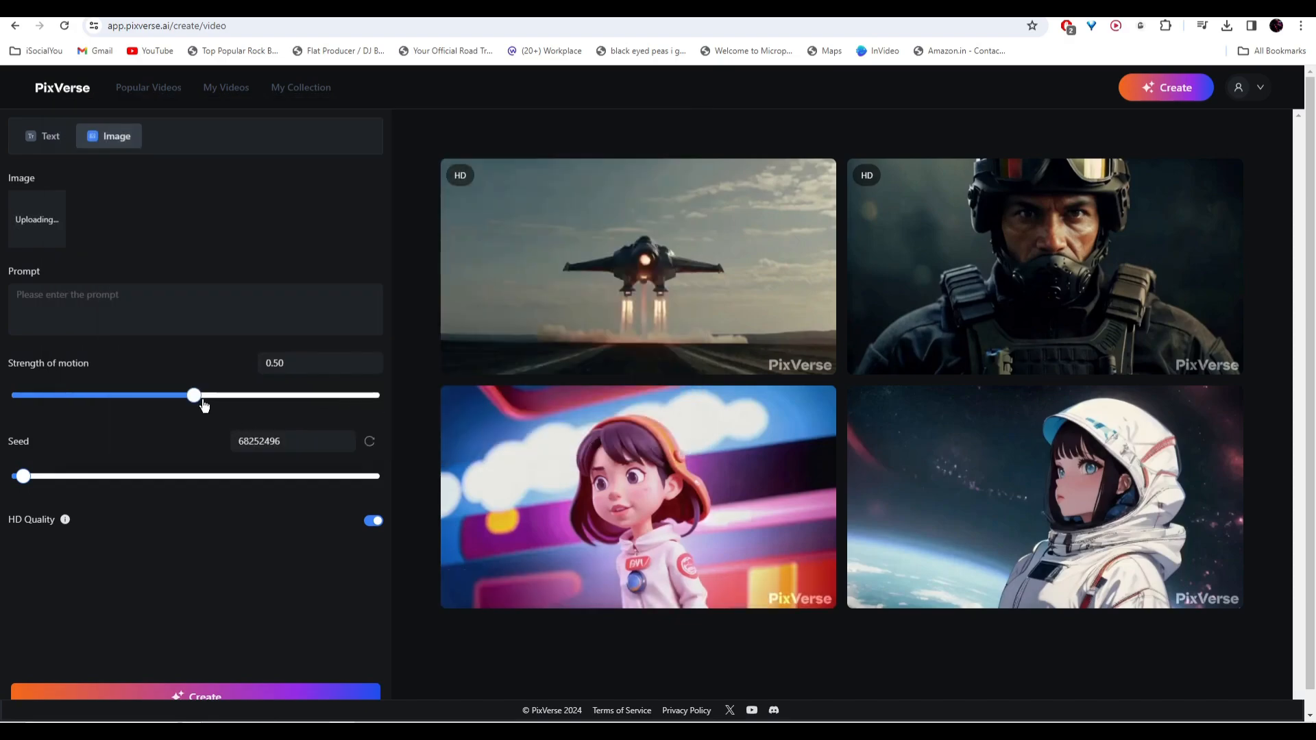
left_click(242, 695)
Upload Default_one_man_emerges_from_the_shadows_determined_to_bring_j_0 and generate an HD video from it with 0.50 strength of motion
left_click(47, 211)
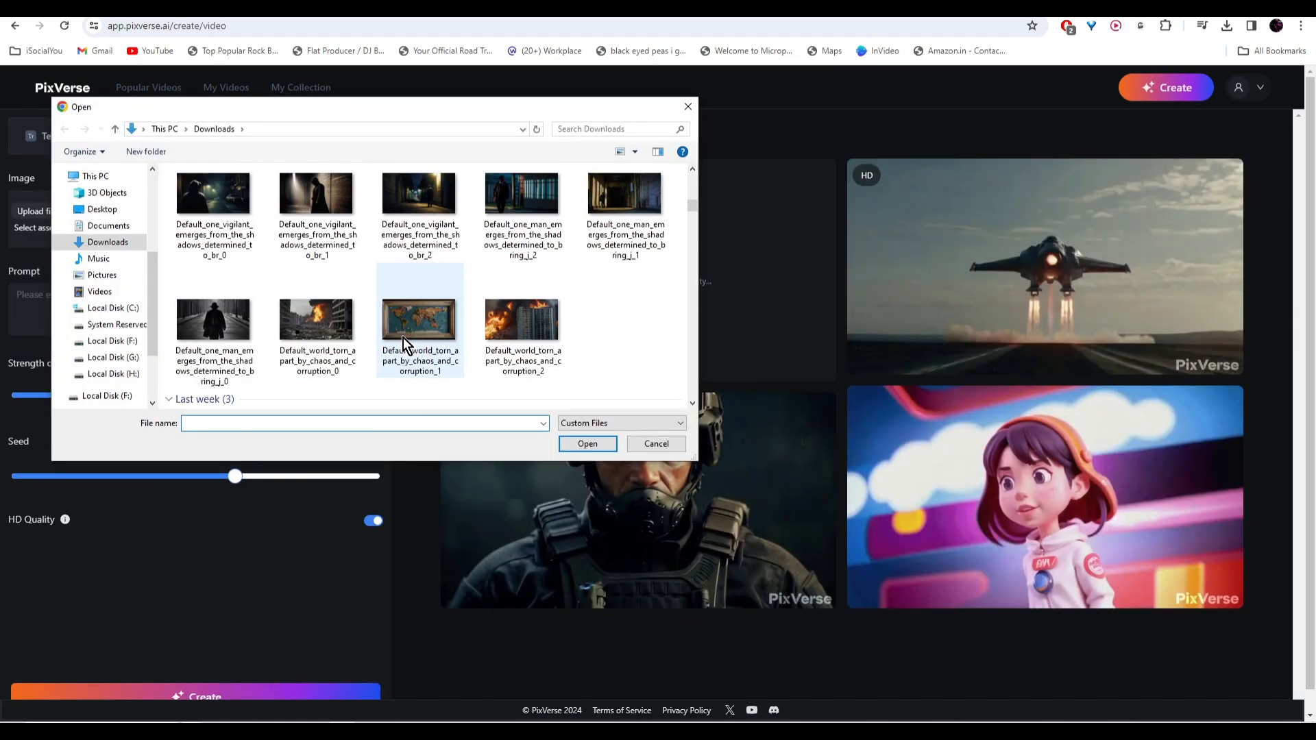
left_click(213, 322)
left_click(587, 443)
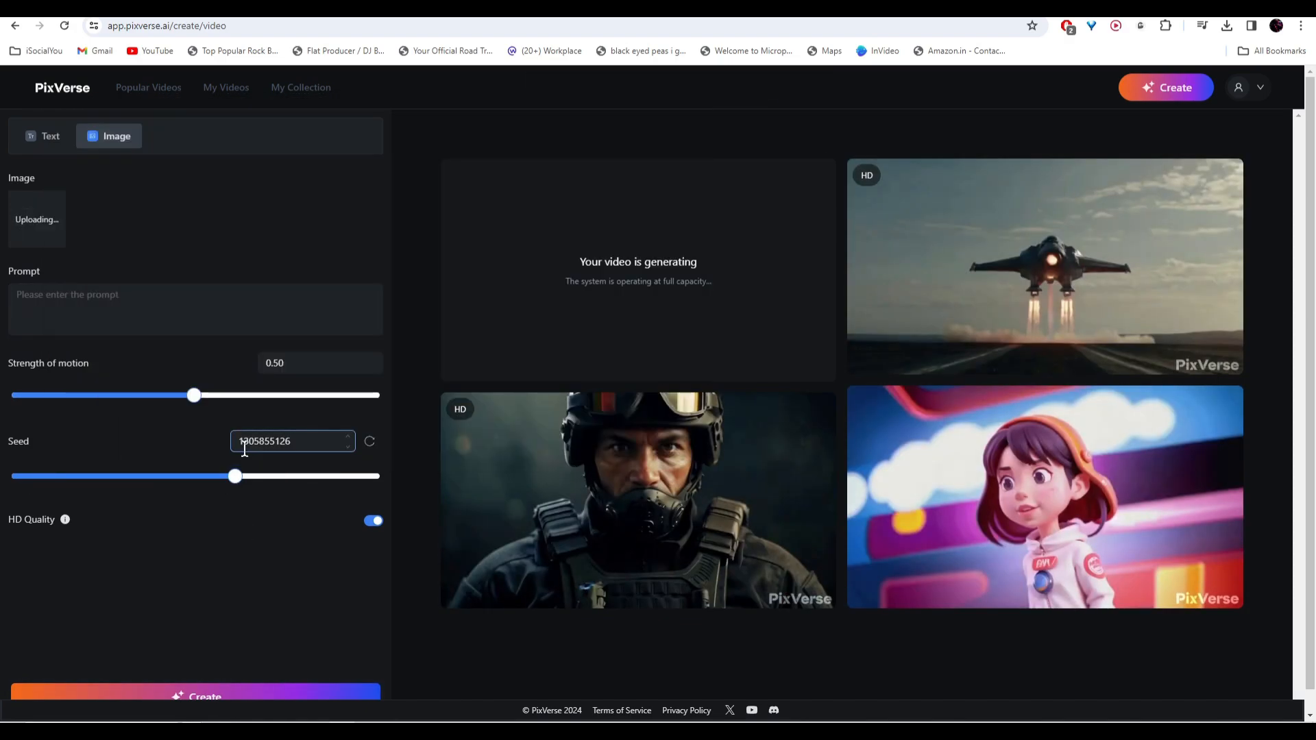
left_click(179, 697)
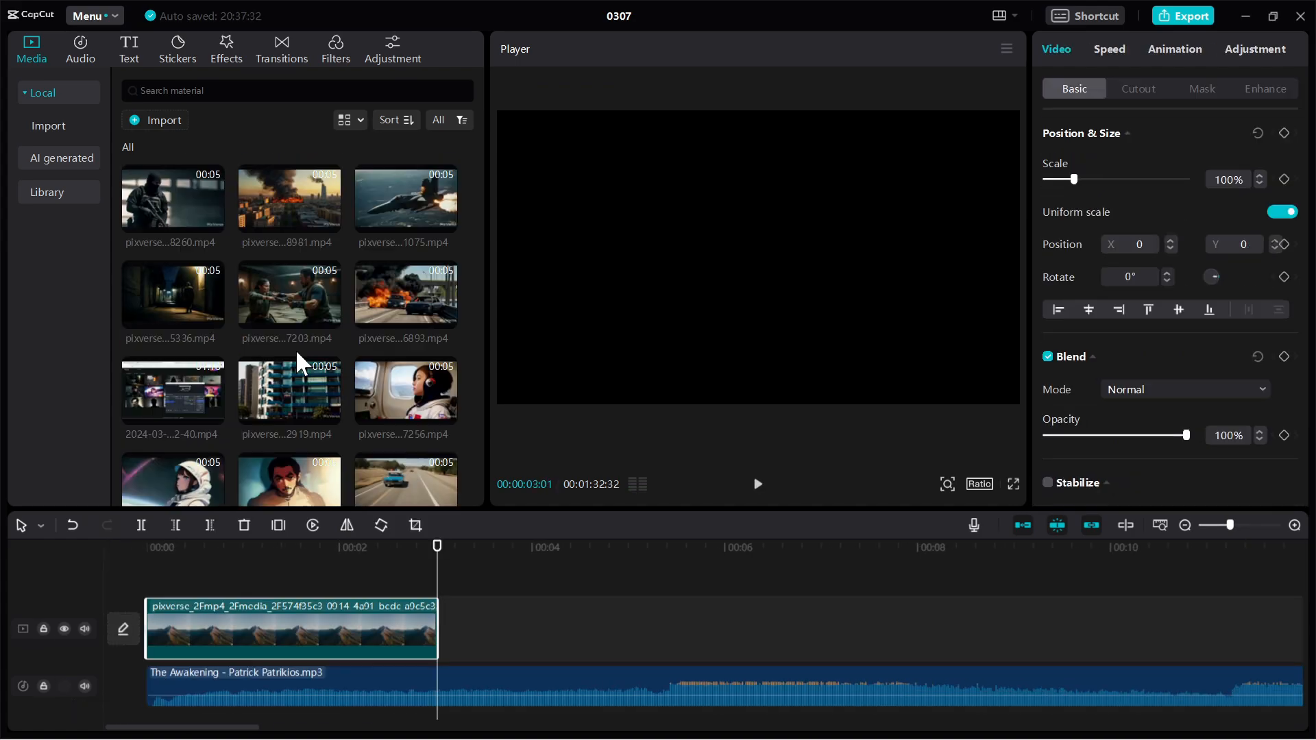
Switch to CapCut and add the burning city clip from the local media after the second clip on the timeline
scroll(293, 351, "down", 5)
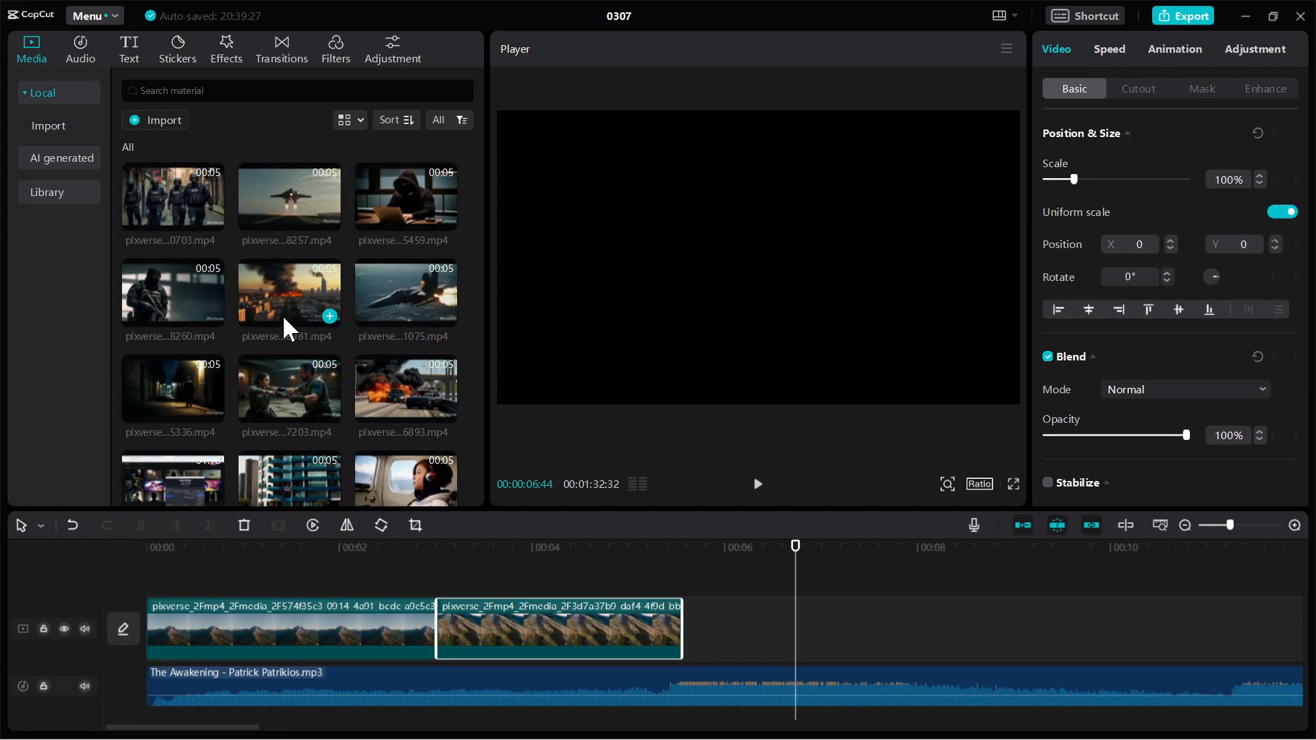
left_click(330, 317)
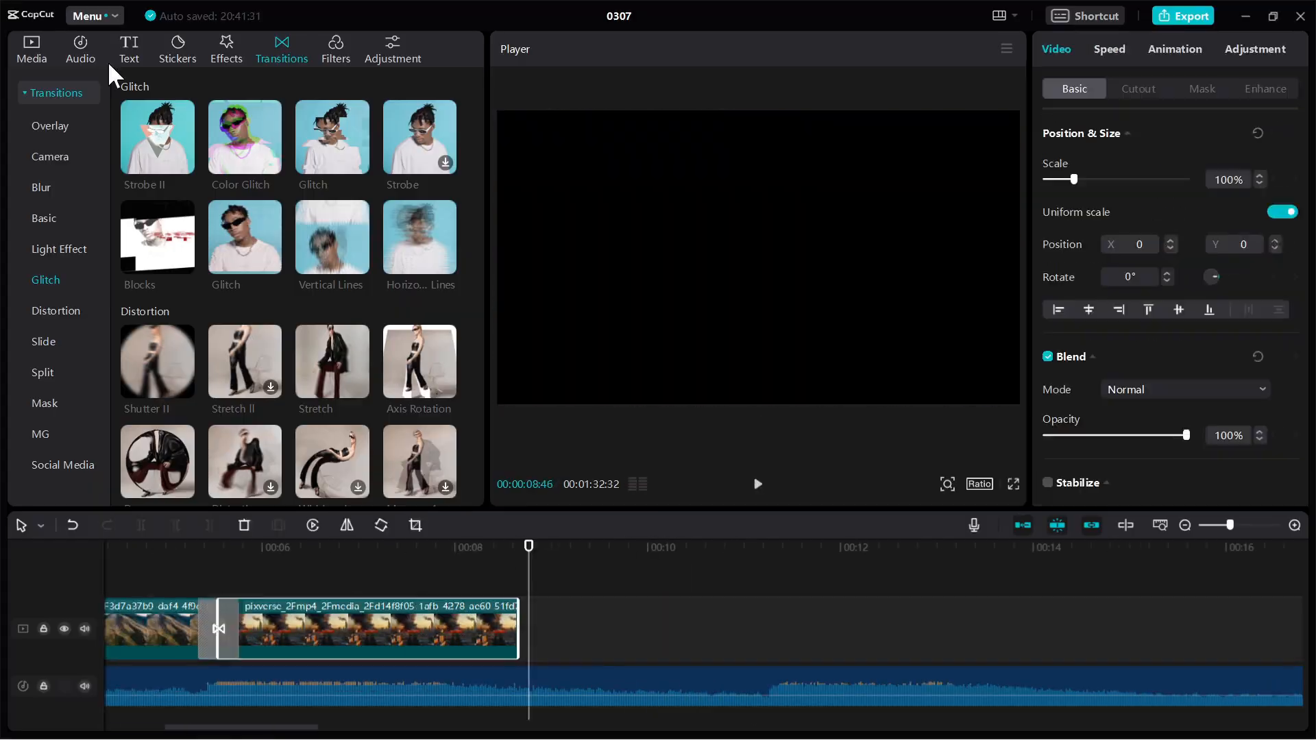